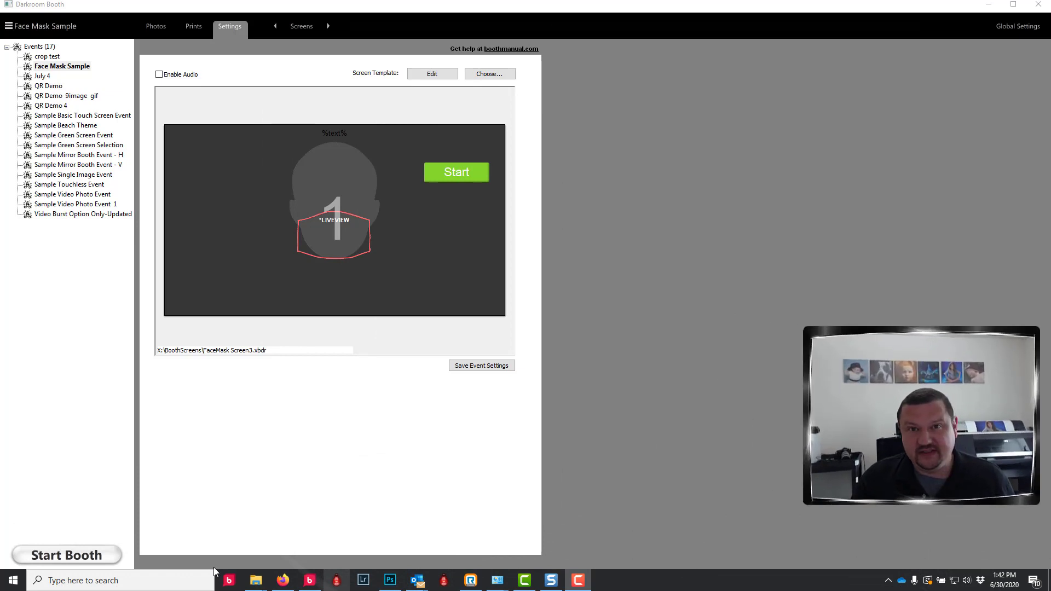
Switch to the Firefox window showing Pakor's Sawgrass Printers page.
key("alt+Tab")
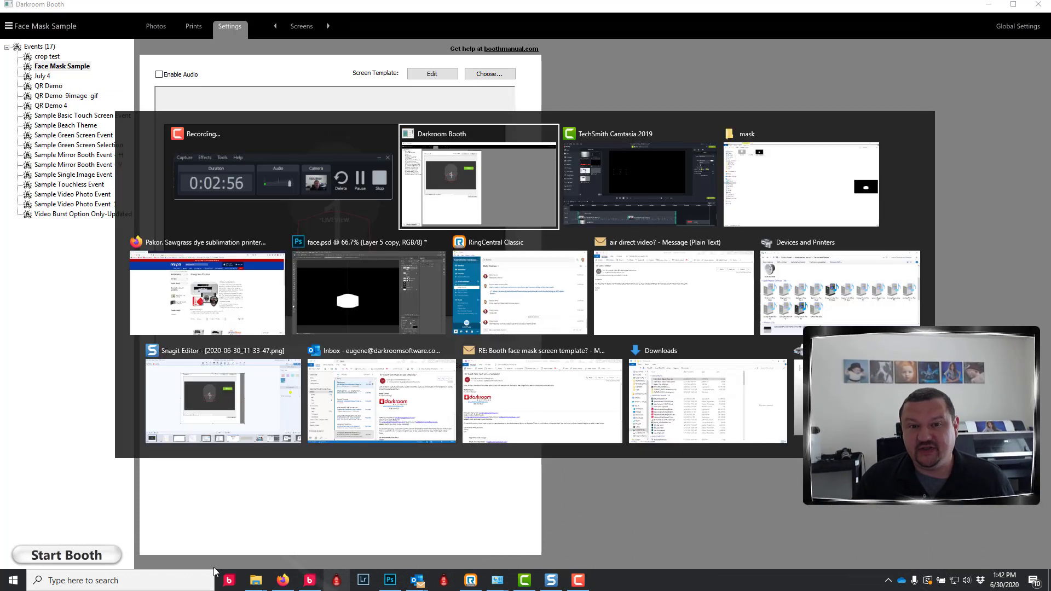
left_click(237, 330)
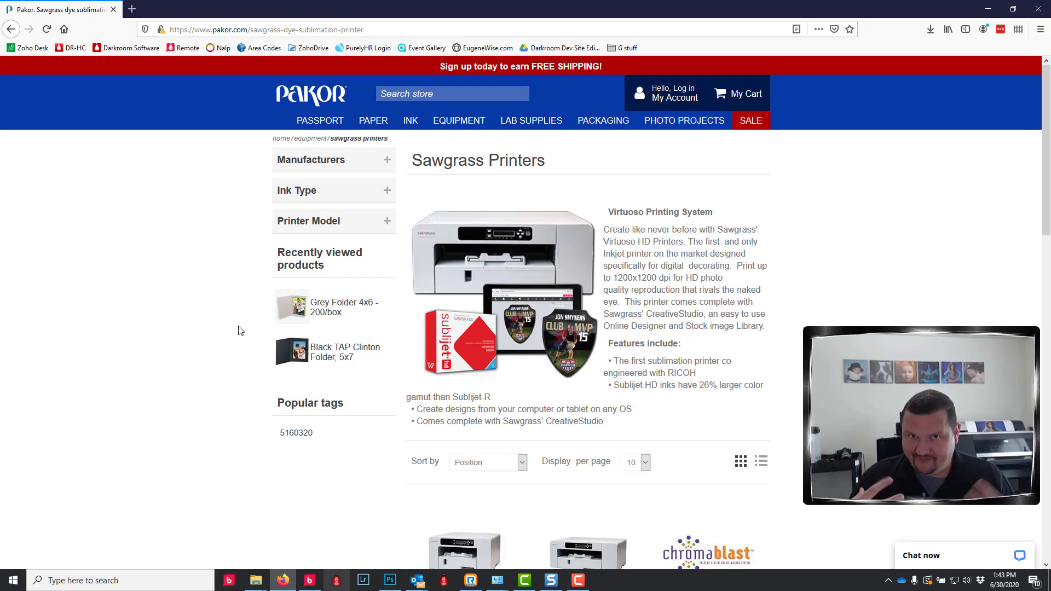
Return to Darkroom Booth, open the screen template editor and nudge the LIVEVIEW photo left.
left_click(989, 9)
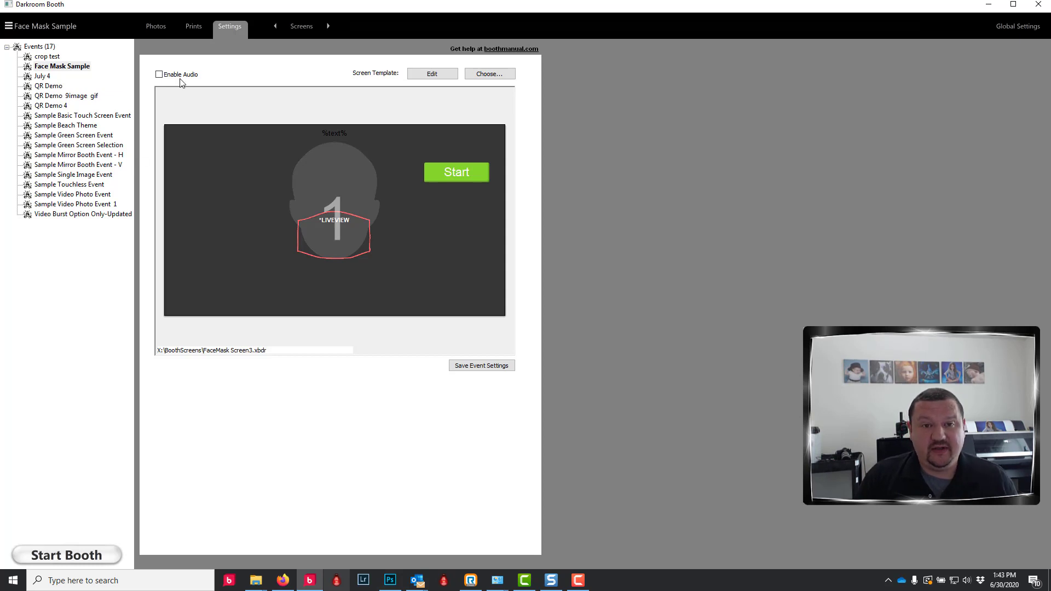
left_click(439, 75)
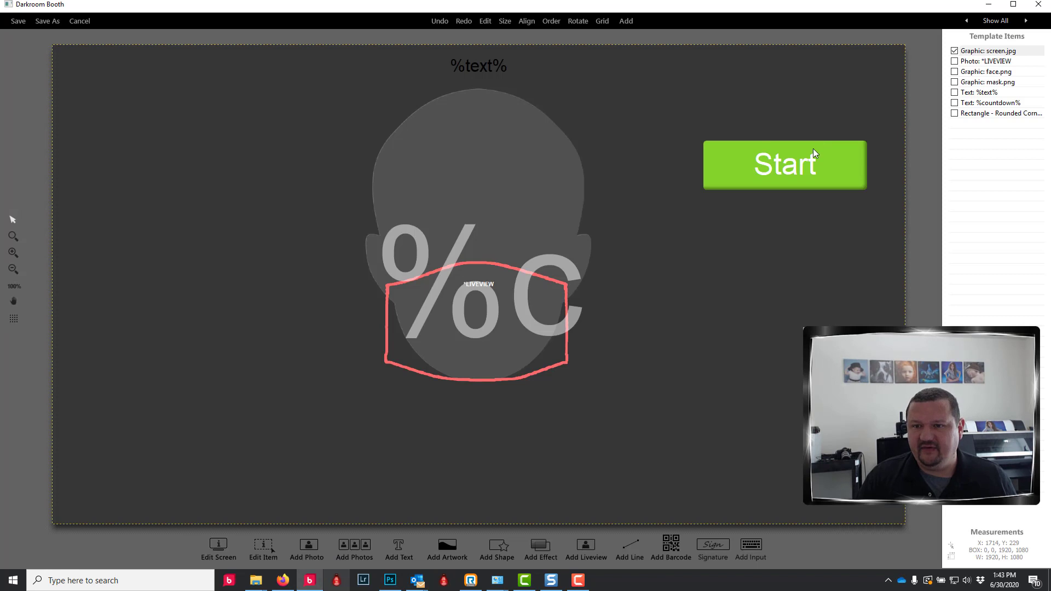
left_click(812, 149)
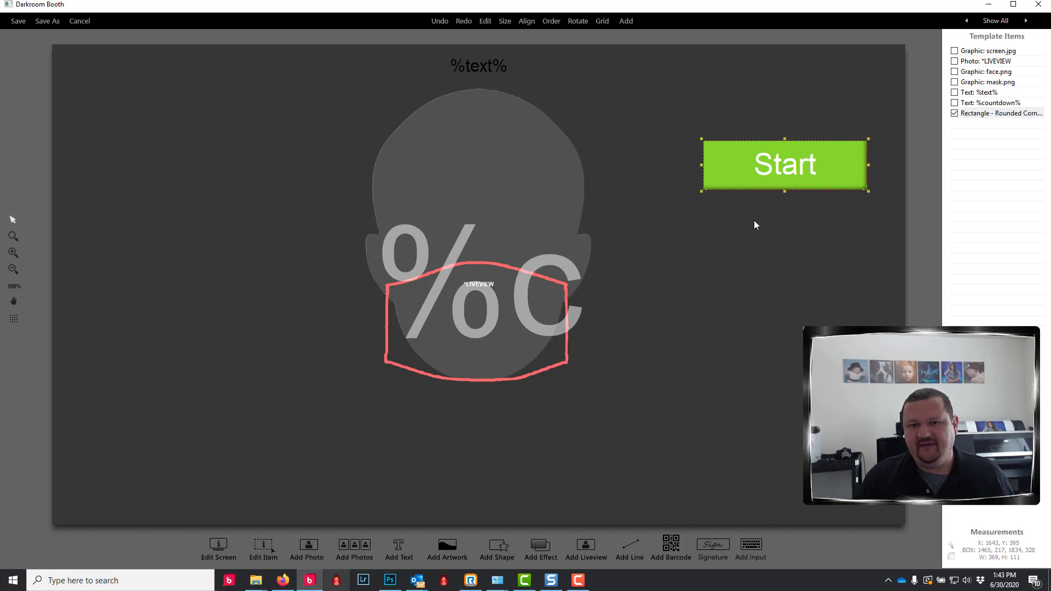
left_click(985, 61)
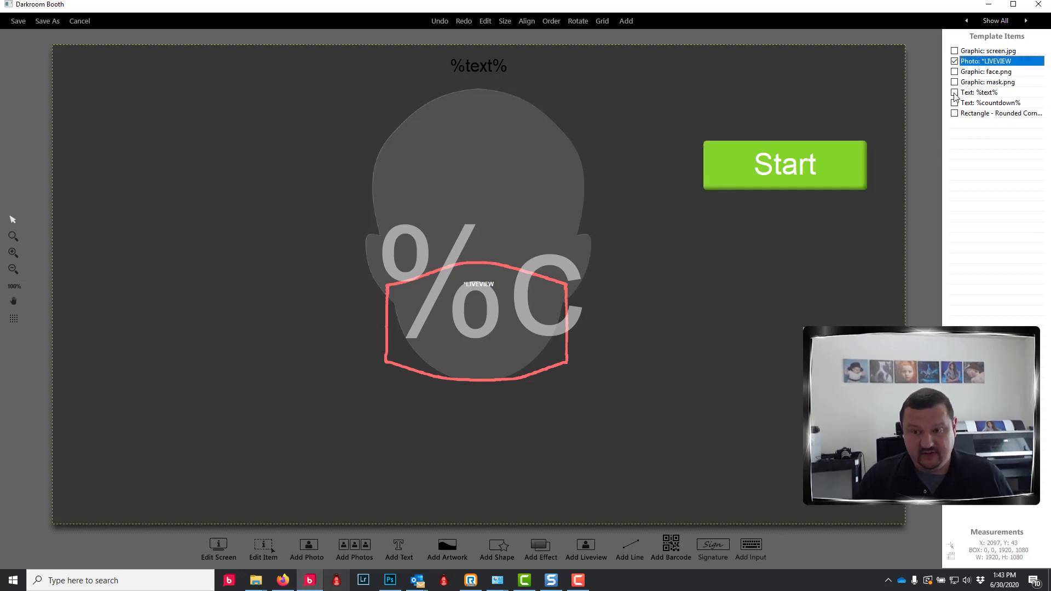
key("Left")
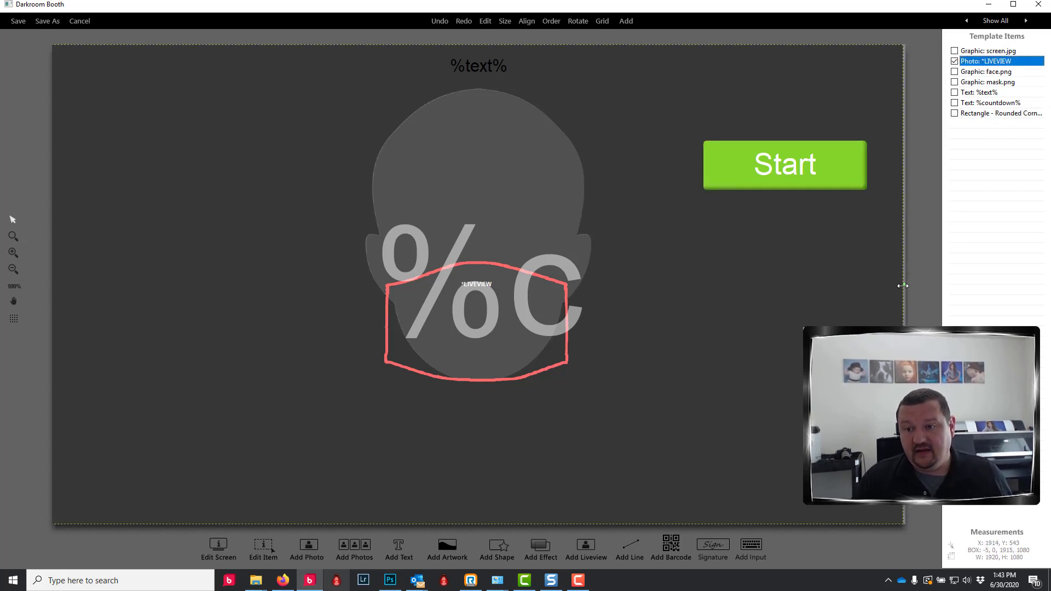
Narrow the LIVEVIEW photo from its right edge and centre it horizontally with Align.
left_click_drag(903, 285, 427, 284)
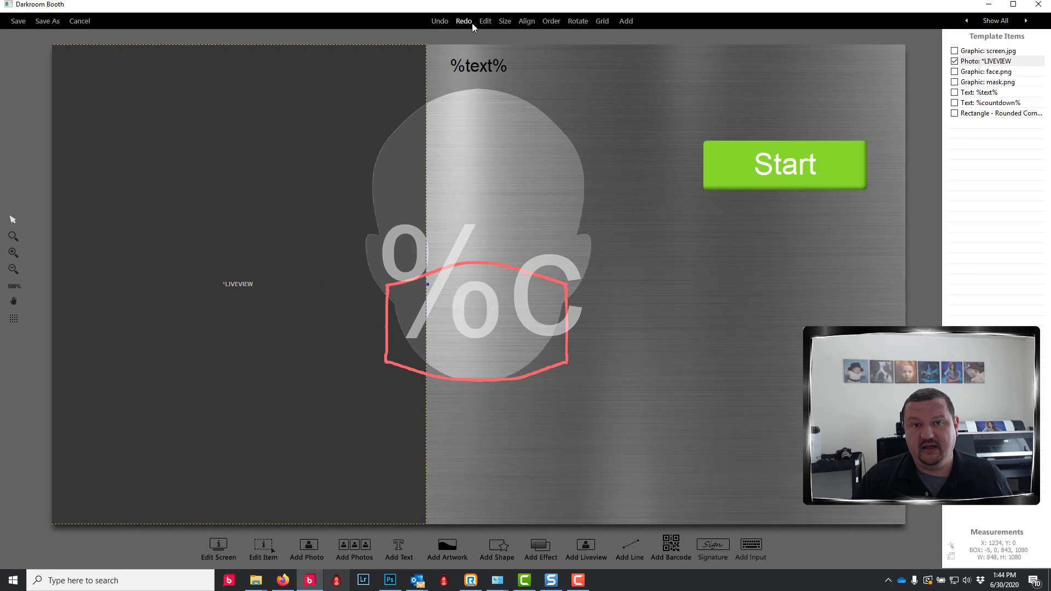
left_click(504, 22)
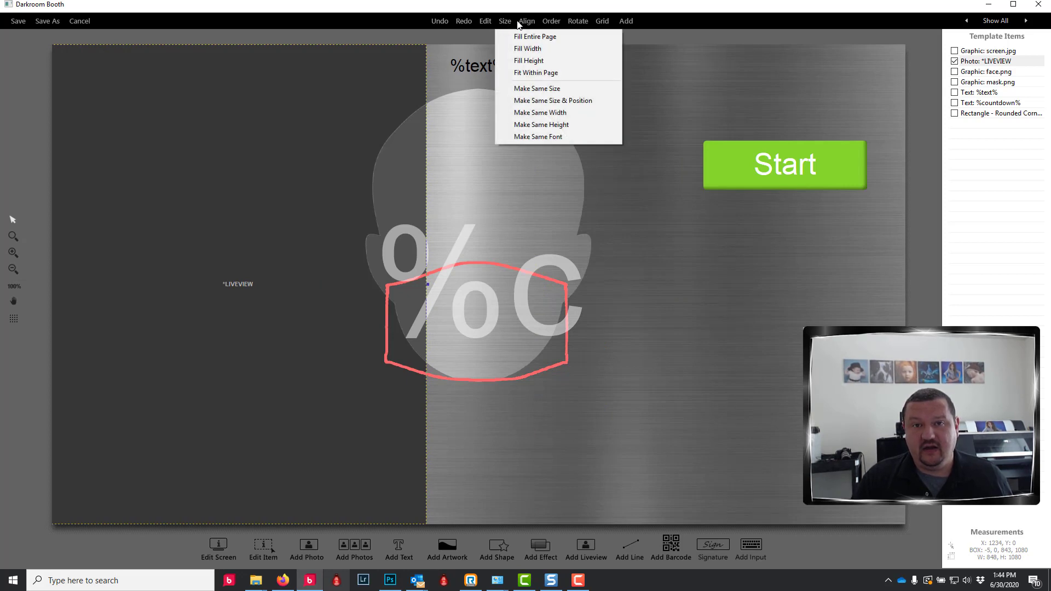
mouse_move(518, 25)
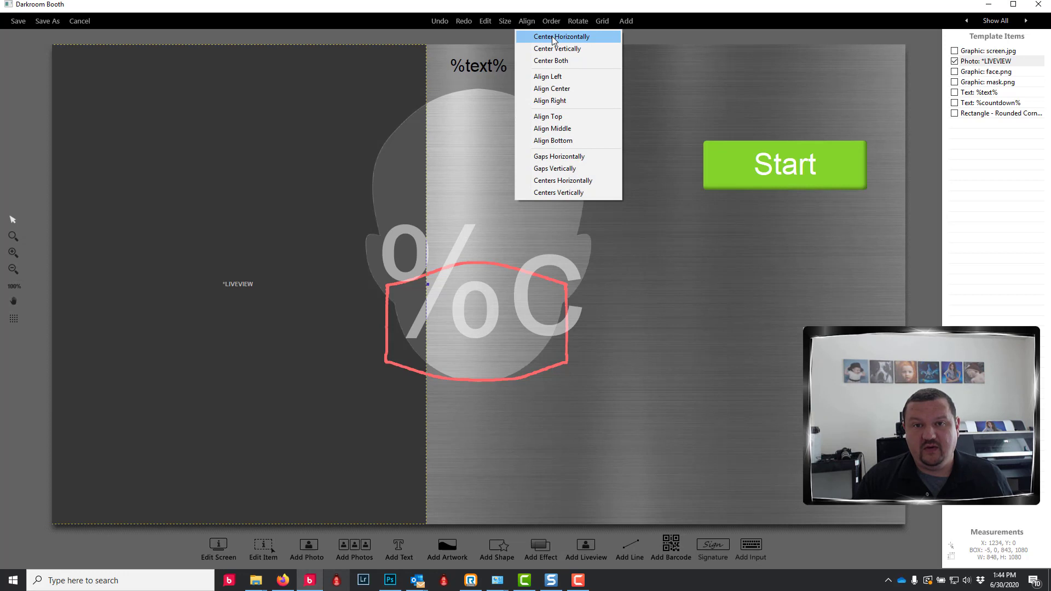
left_click(553, 36)
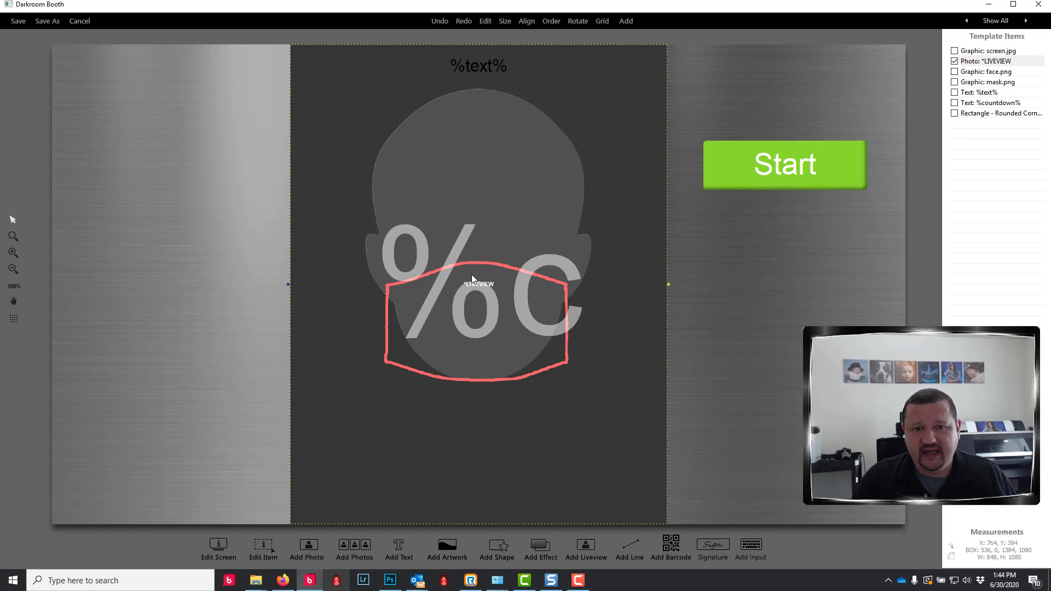
Nudge Graphic: face.png left with the arrow keys, then select Graphic: mask.png.
left_click(986, 72)
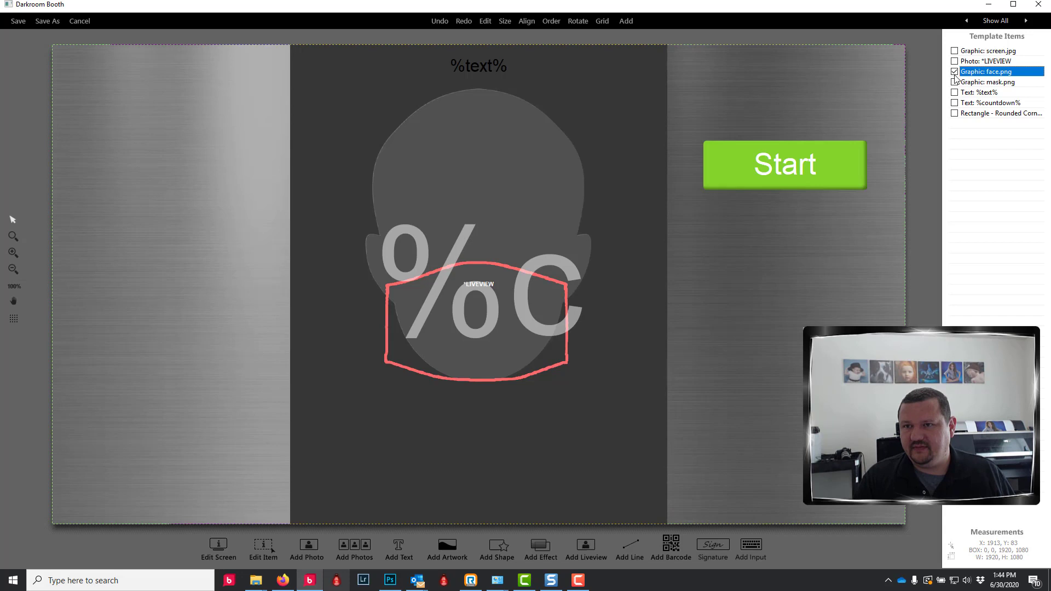
key("Left")
key("Left")
key("Left")
key("Left")
key("Left")
key("Left")
key("Left")
key("Left")
key("Left")
key("Left")
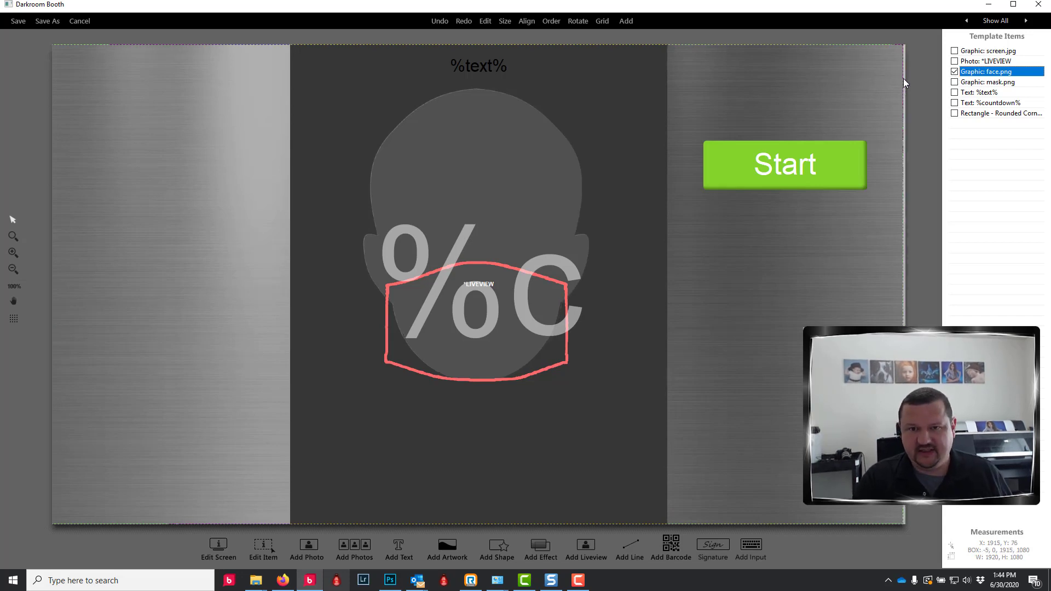
key("Left")
key("Left")
key("Left")
key("Left")
key("Left")
key("Left")
key("Left")
key("Left")
key("Left")
key("Left")
key("Left")
key("Left")
key("Left")
key("Left")
key("Left")
key("Left")
key("Left")
key("Left")
key("Left")
key("Left")
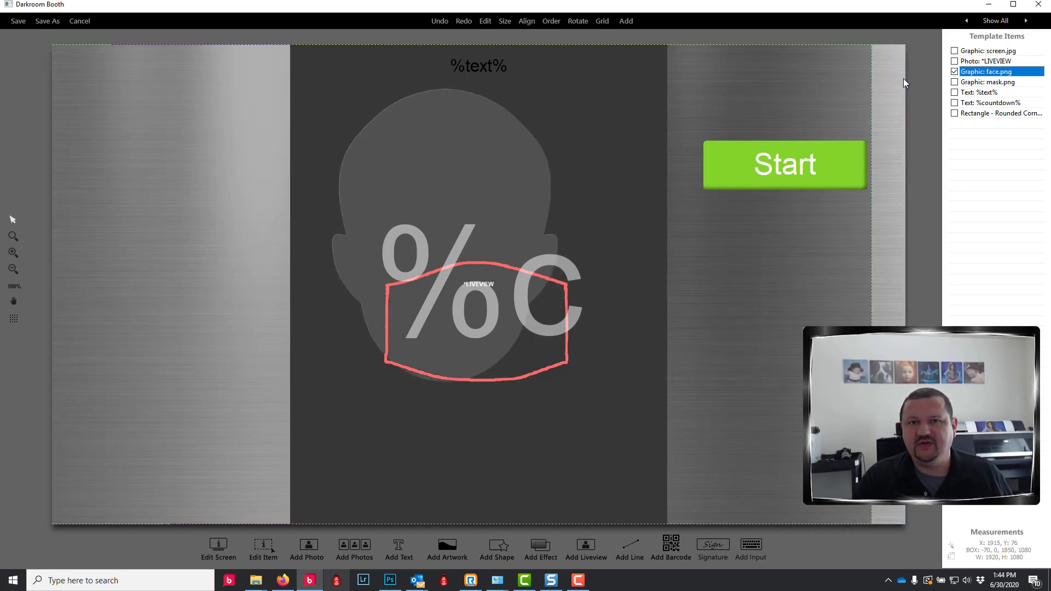
key("Right")
key("Right")
key("Right")
key("Right")
key("Right")
key("Right")
key("Right")
key("Right")
key("Right")
key("Right")
key("Right")
key("Right")
key("Right")
key("Right")
key("Right")
key("Right")
key("Right")
key("Right")
key("Right")
key("Right")
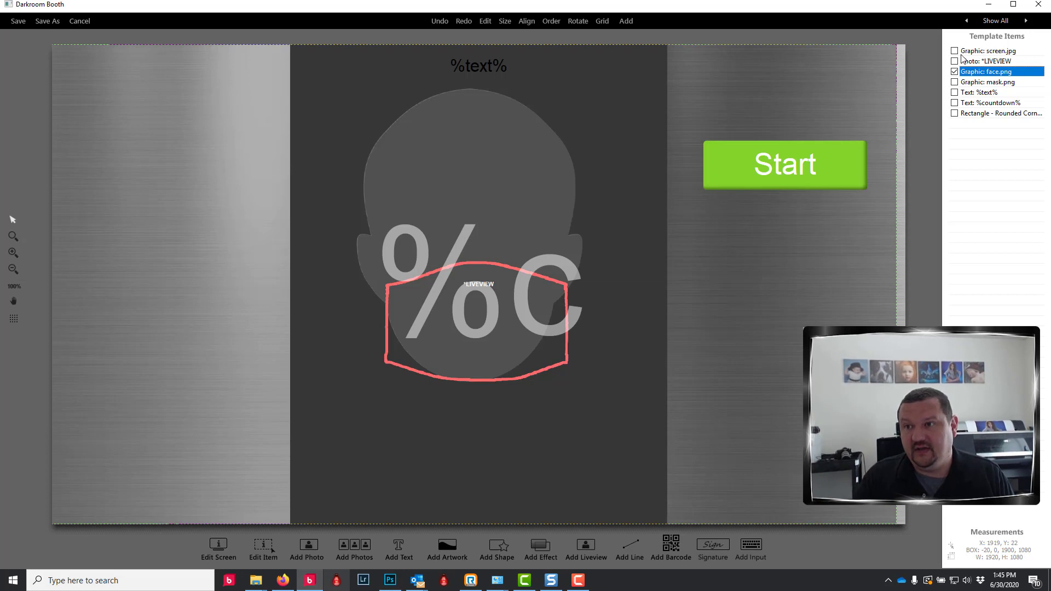
left_click(985, 62)
left_click(981, 74)
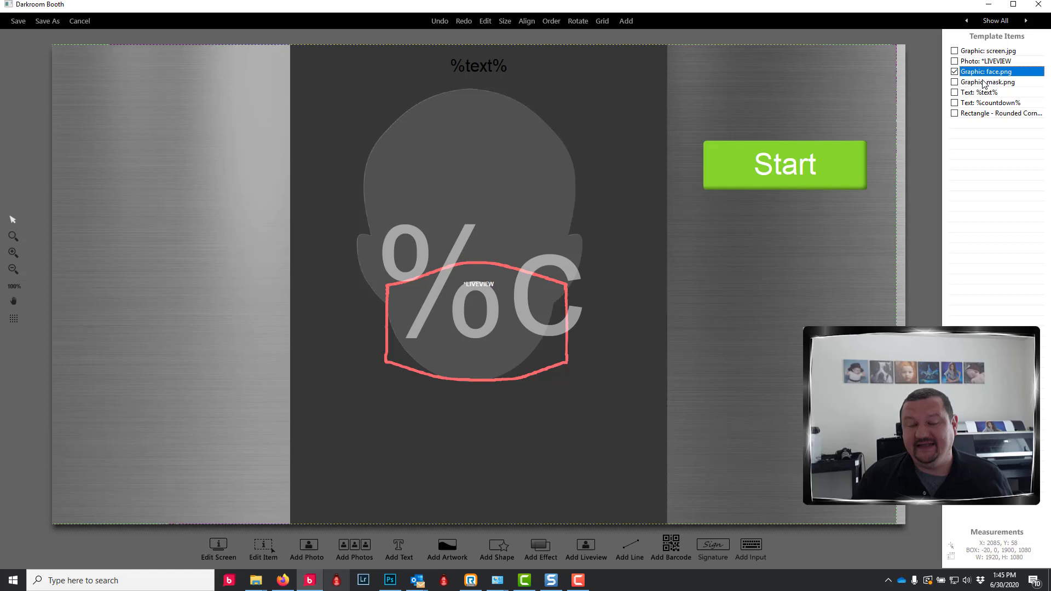
left_click(995, 82)
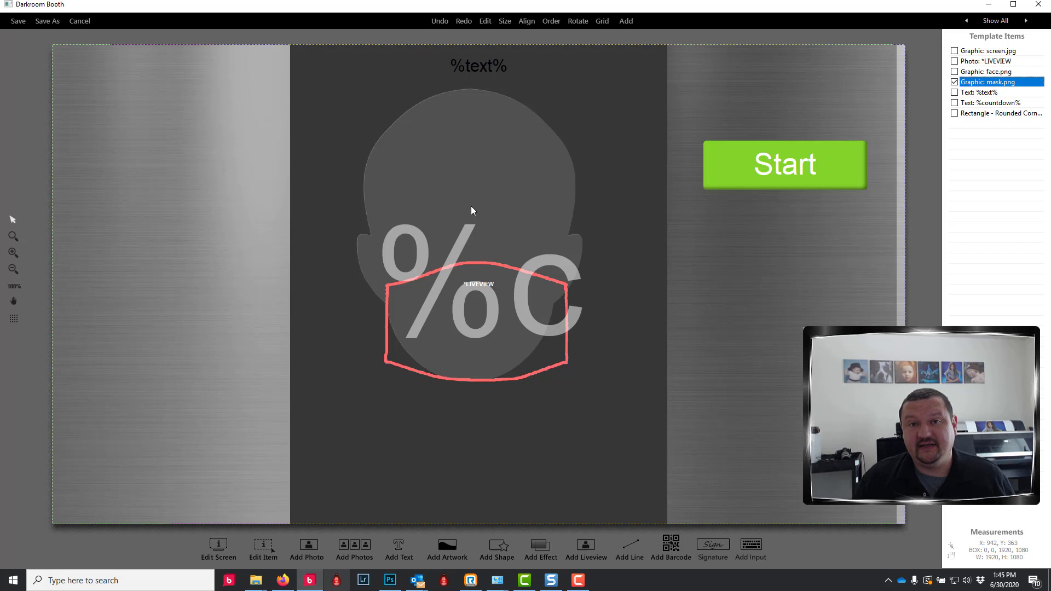
Cancel the screen template editor and discard the unsaved changes.
left_click(77, 24)
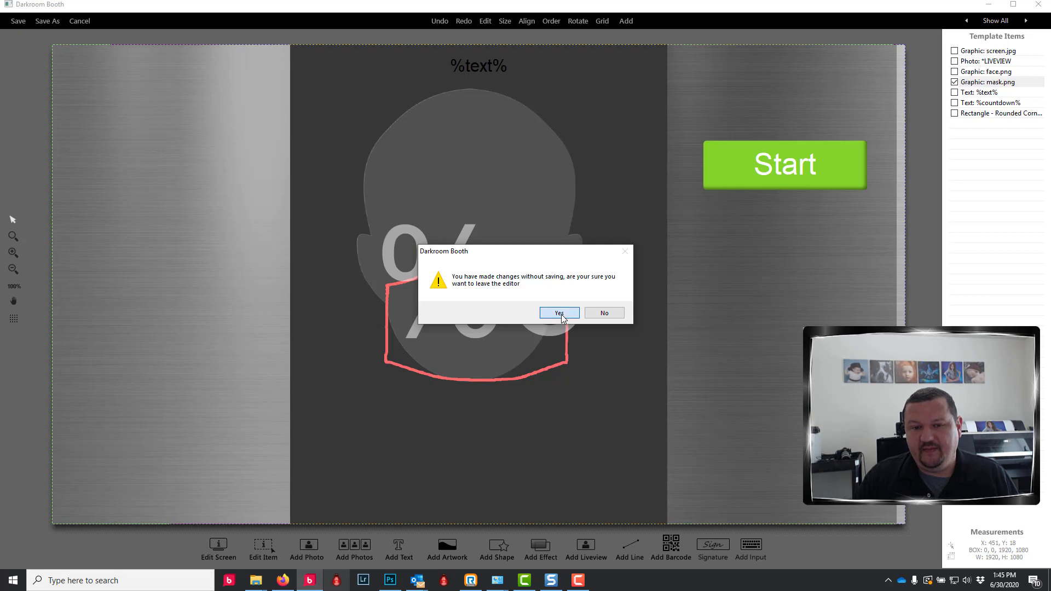
left_click(617, 315)
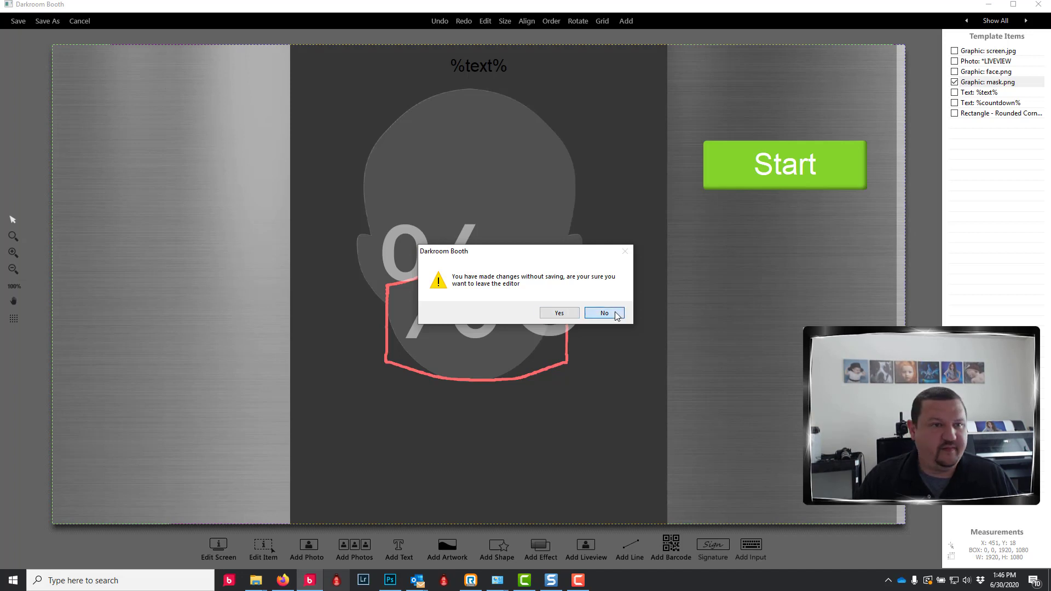
left_click(80, 22)
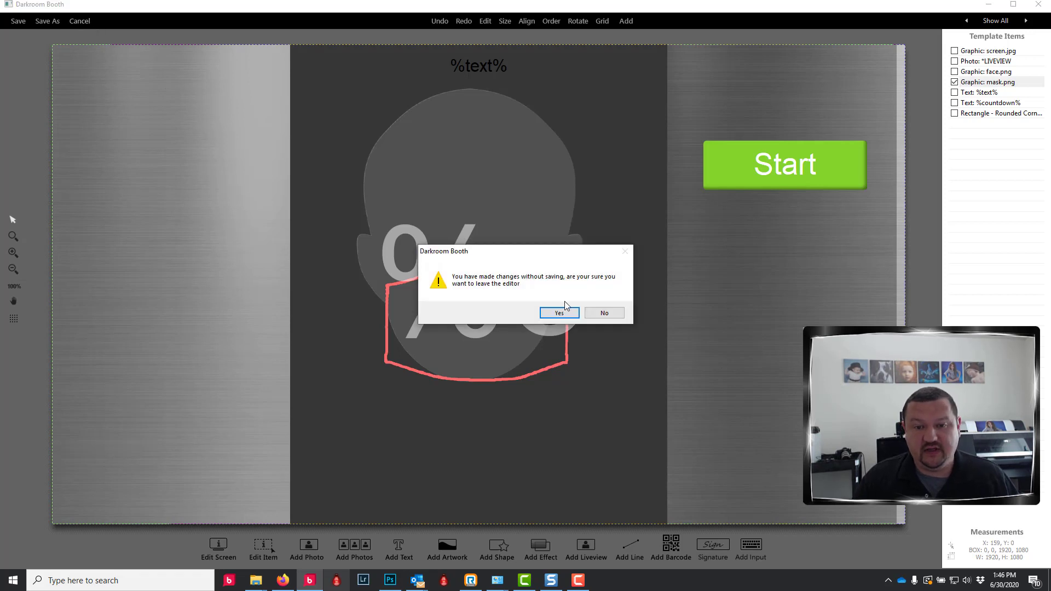
left_click(549, 308)
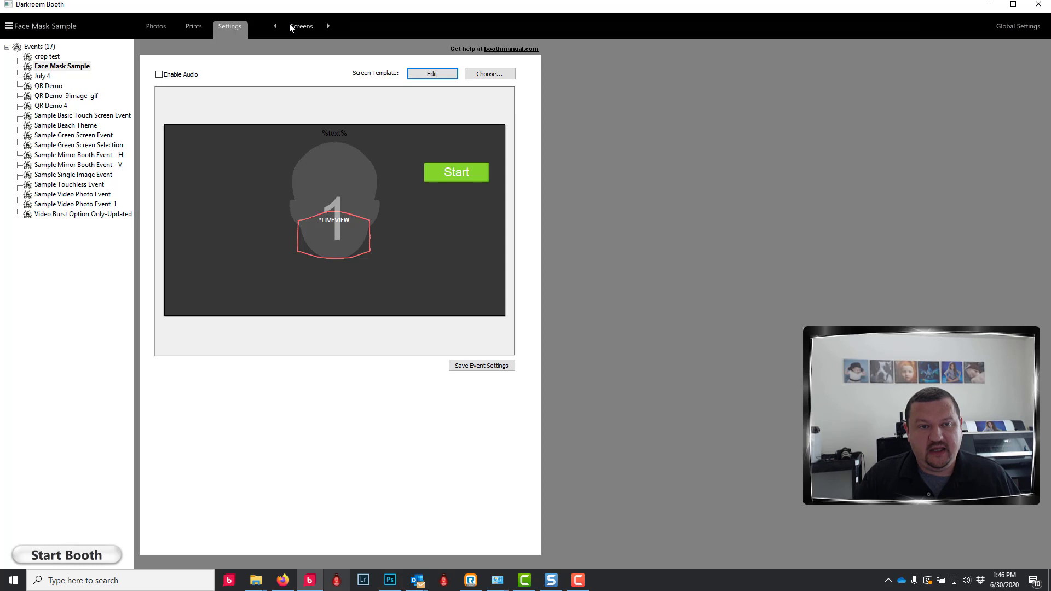
Go to the Output settings page and bring up the print template chooser.
left_click(293, 27)
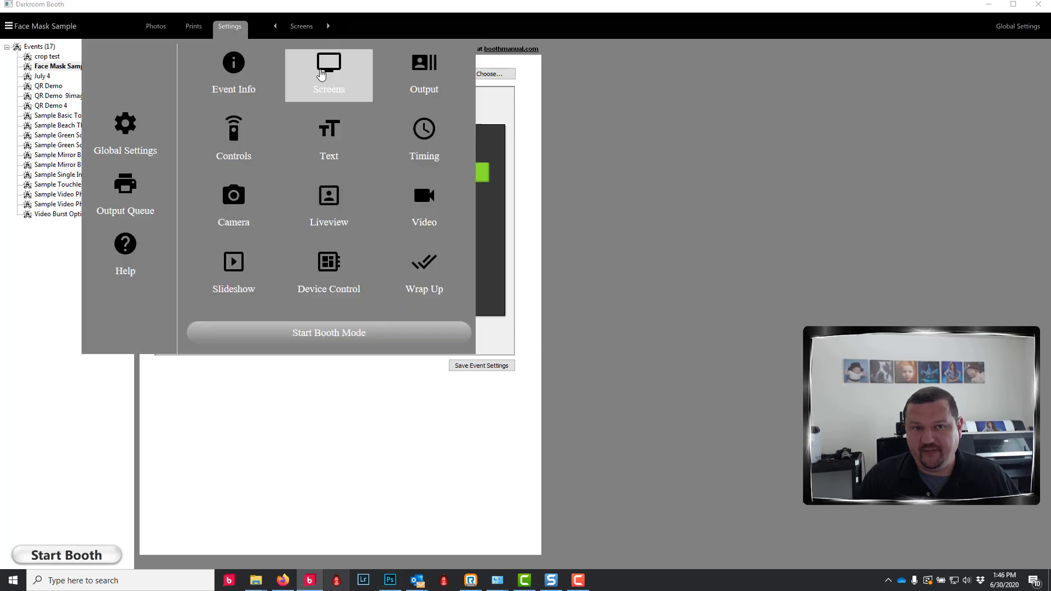
left_click(321, 75)
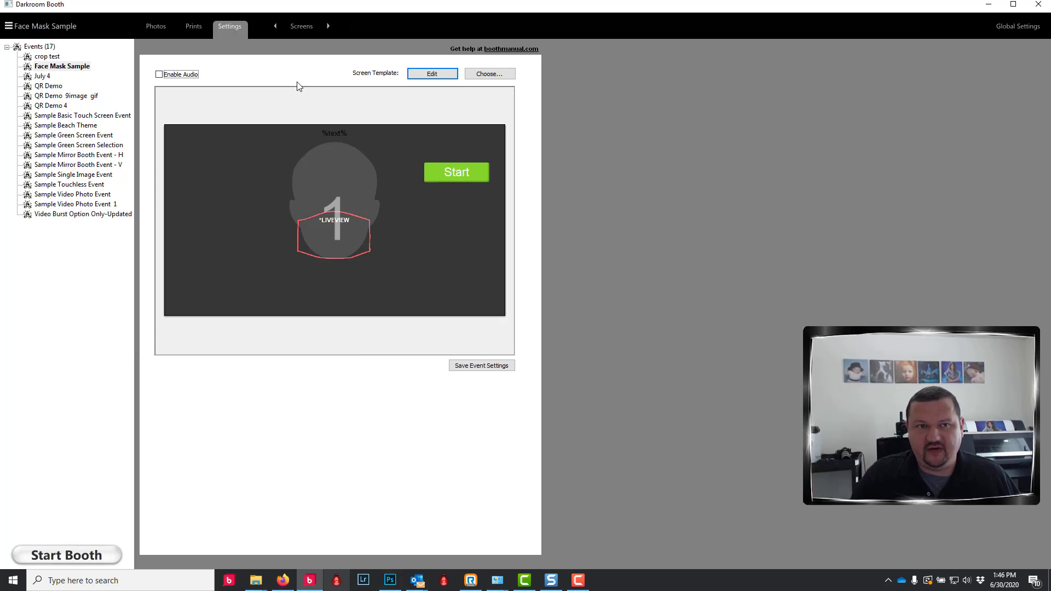
left_click(305, 26)
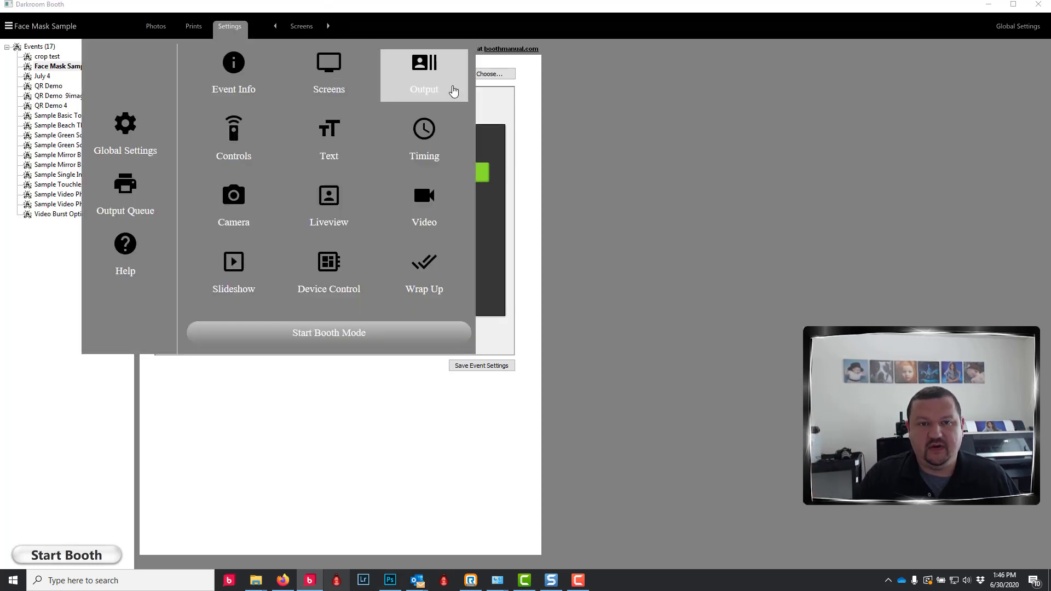
left_click(451, 89)
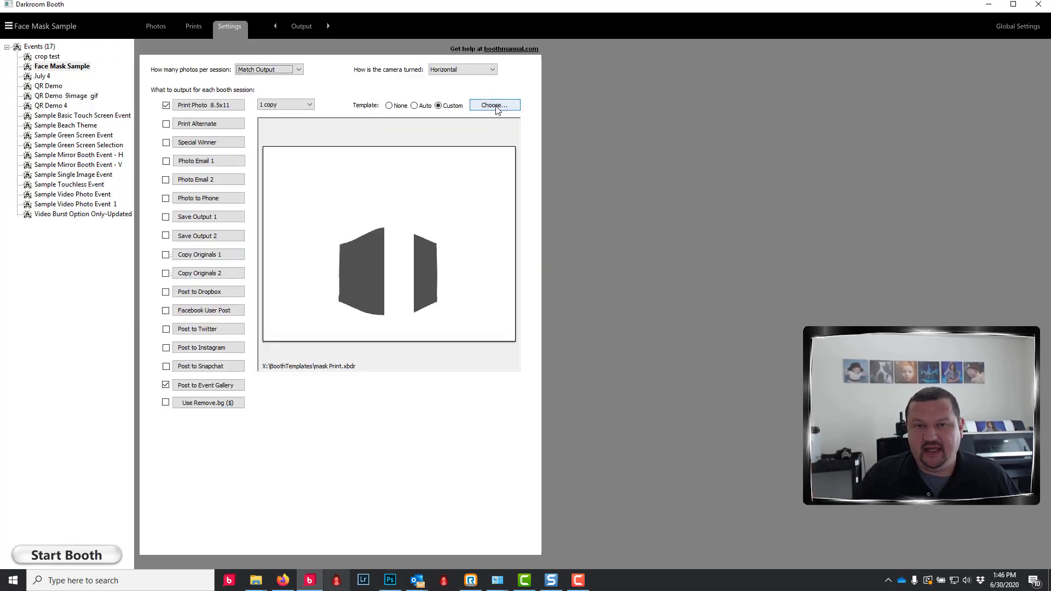
left_click(496, 105)
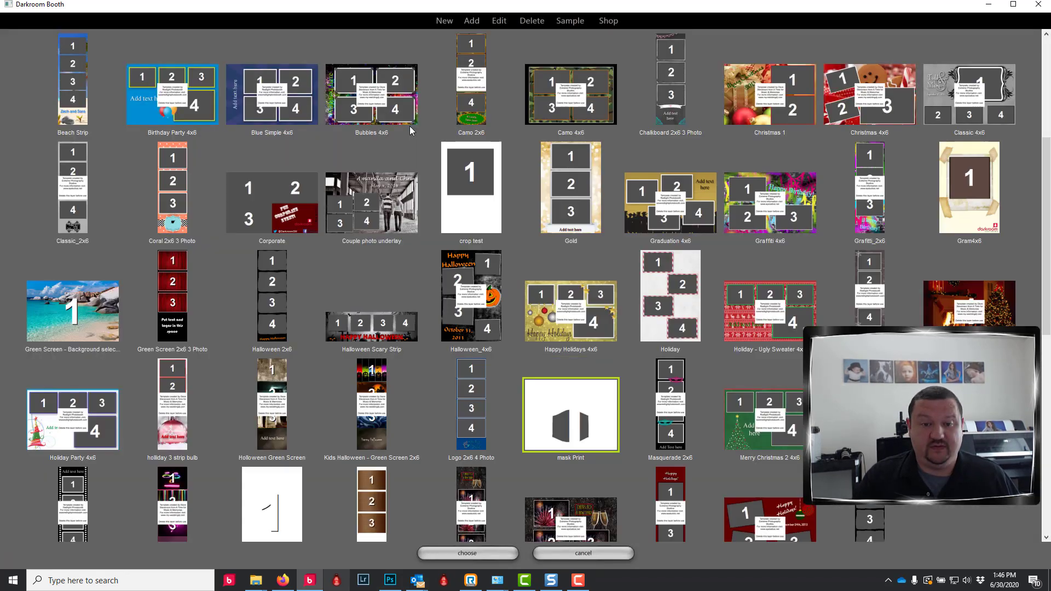
Open the mask Print template and check Photo1's Pre-defined Mask using mask-mask.jpg.
double_click(550, 382)
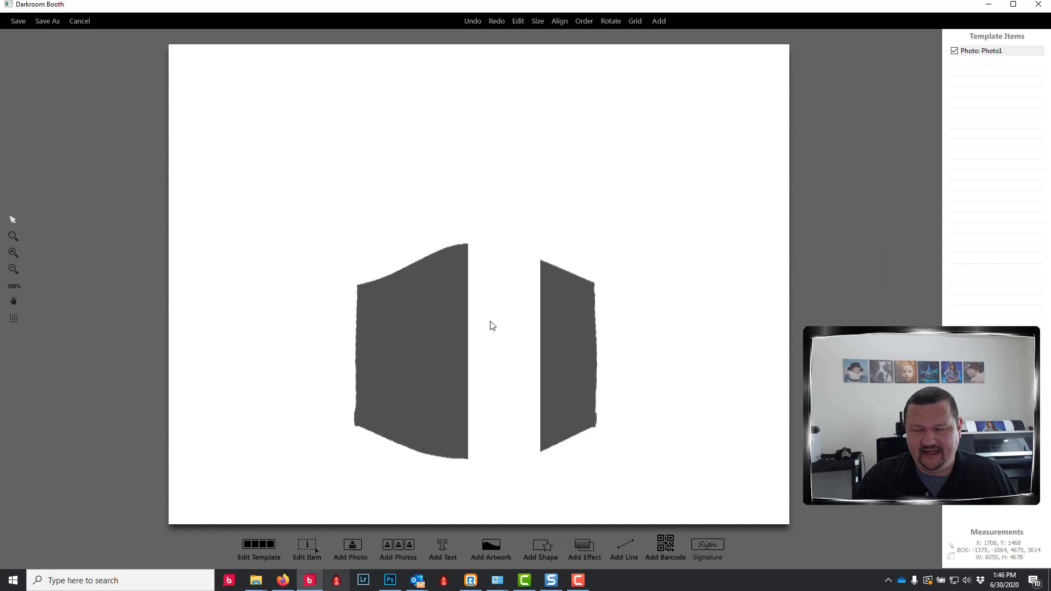
double_click(986, 50)
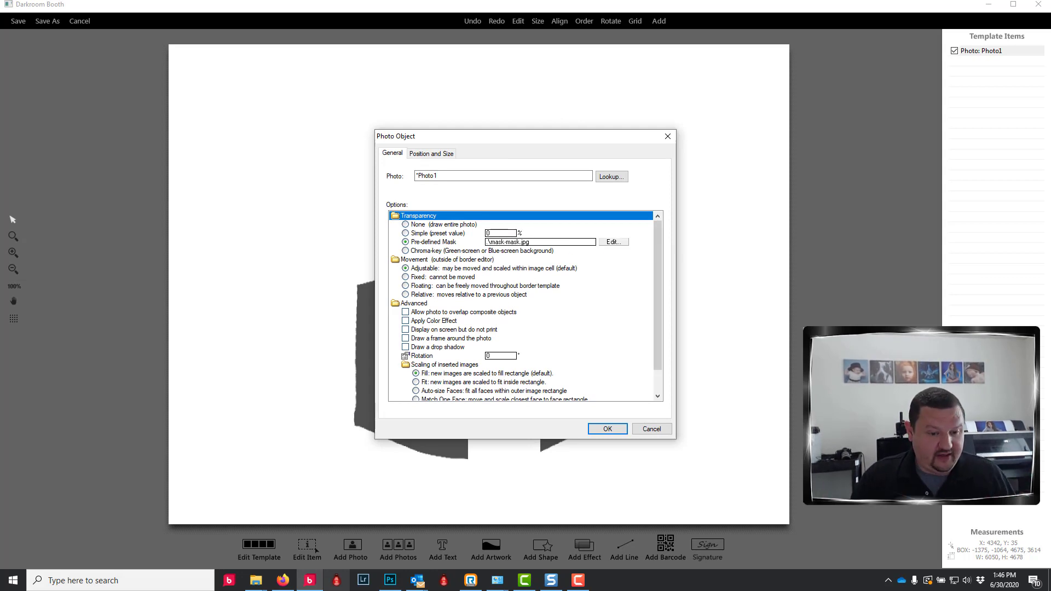
left_click(256, 580)
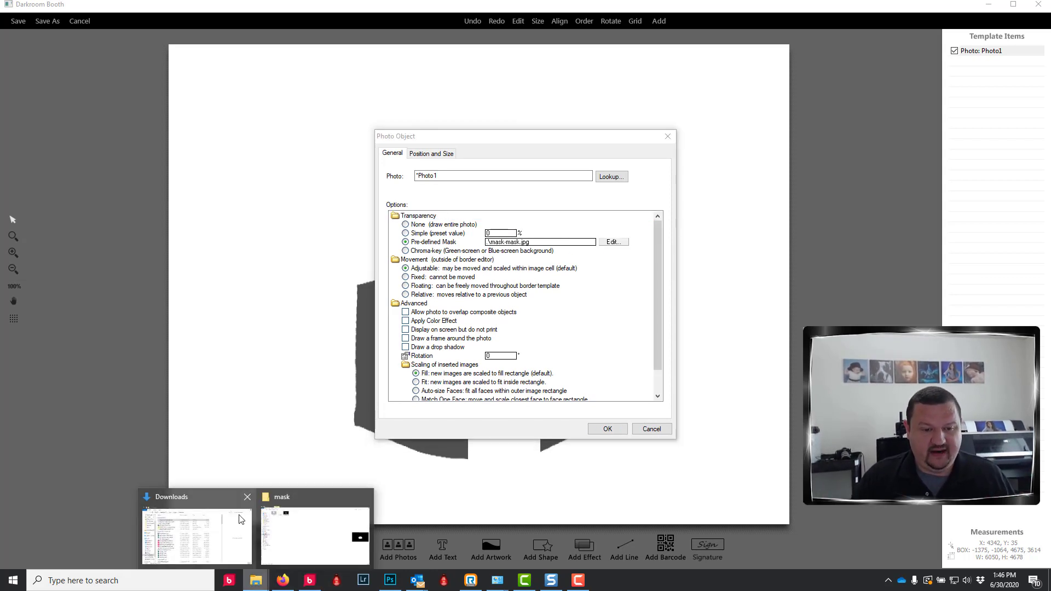
Enlarge the mask-mask.jpg preview in the Desktop mask folder, then minimize File Explorer.
left_click(322, 542)
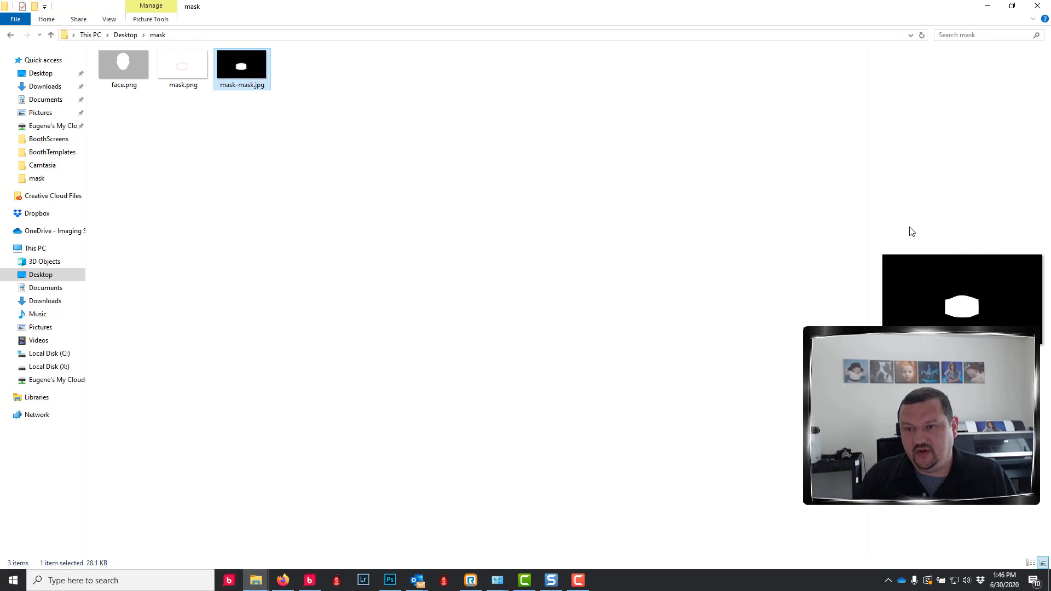
left_click_drag(867, 233, 486, 235)
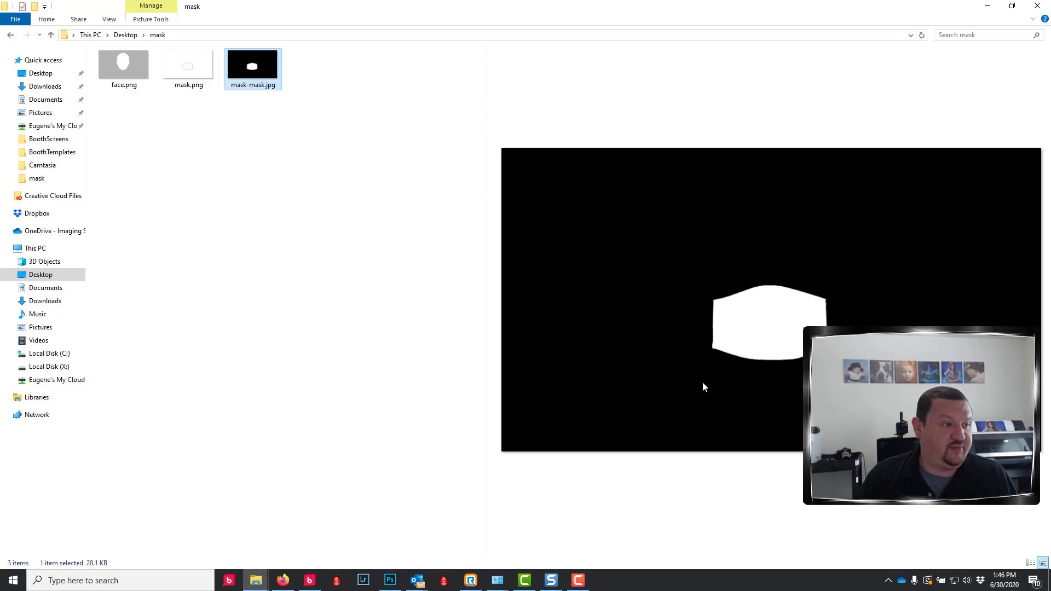
left_click(989, 7)
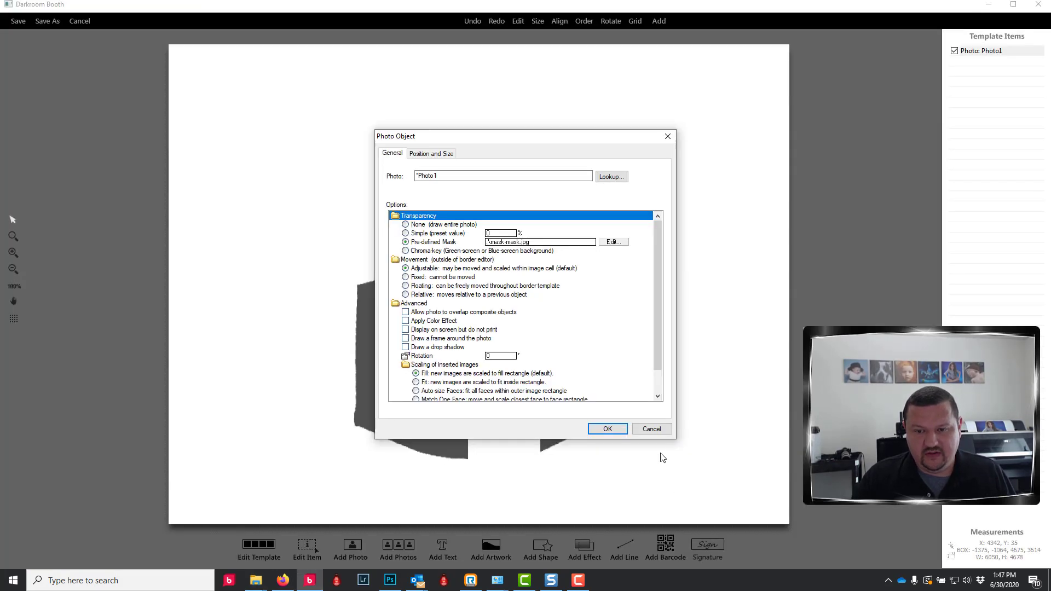
Cancel Photo Object and scroll-resize Photo1 smaller, then larger to about 6726 × 5202.
left_click(659, 430)
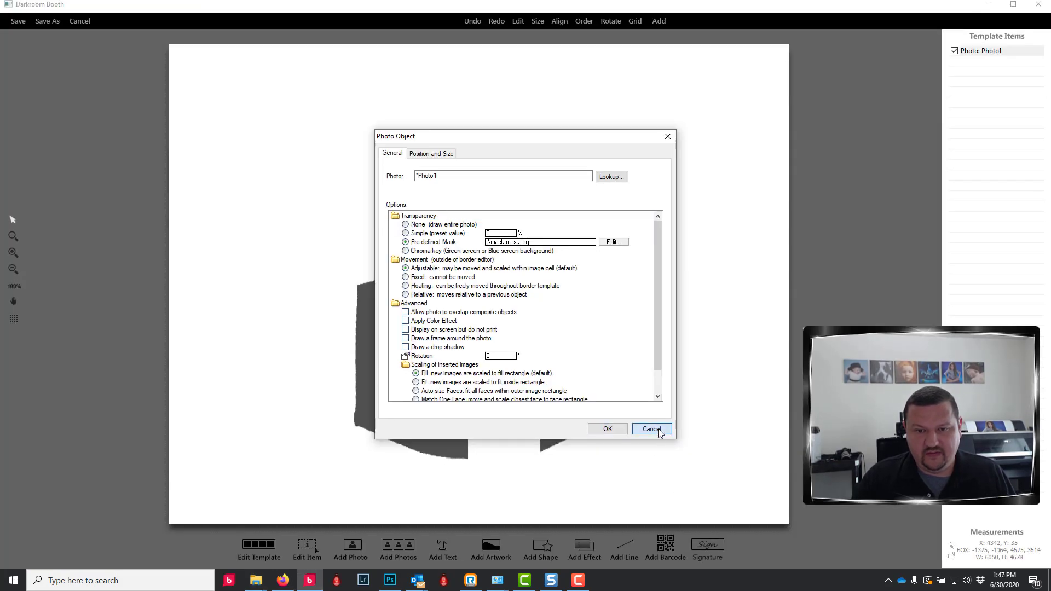
left_click(660, 431)
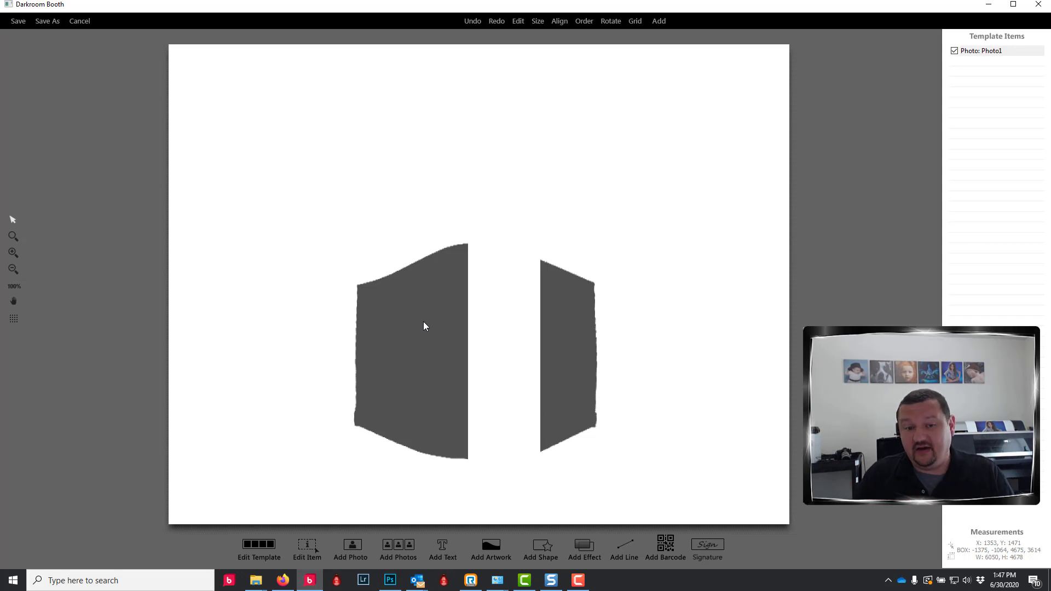
scroll(426, 321, "down", 5)
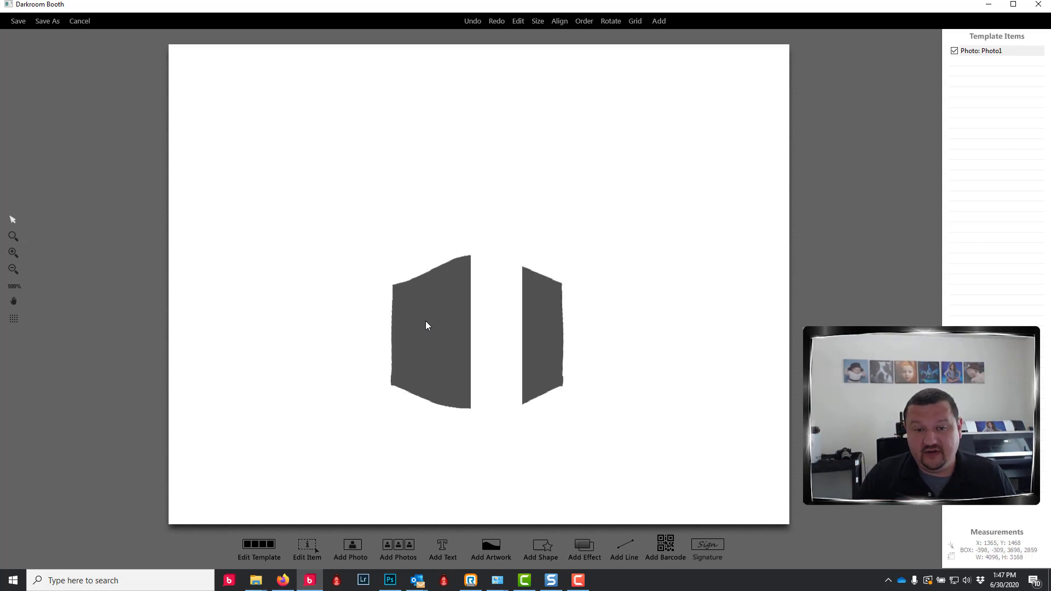
scroll(426, 325, "down", 1)
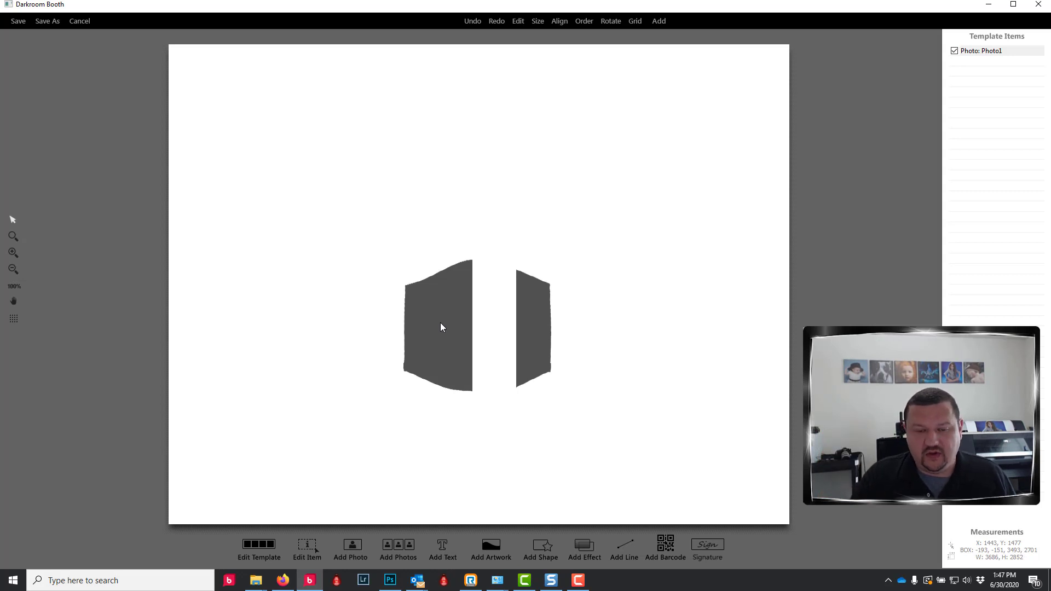
scroll(441, 324, "up", 4)
scroll(441, 327, "up", 2)
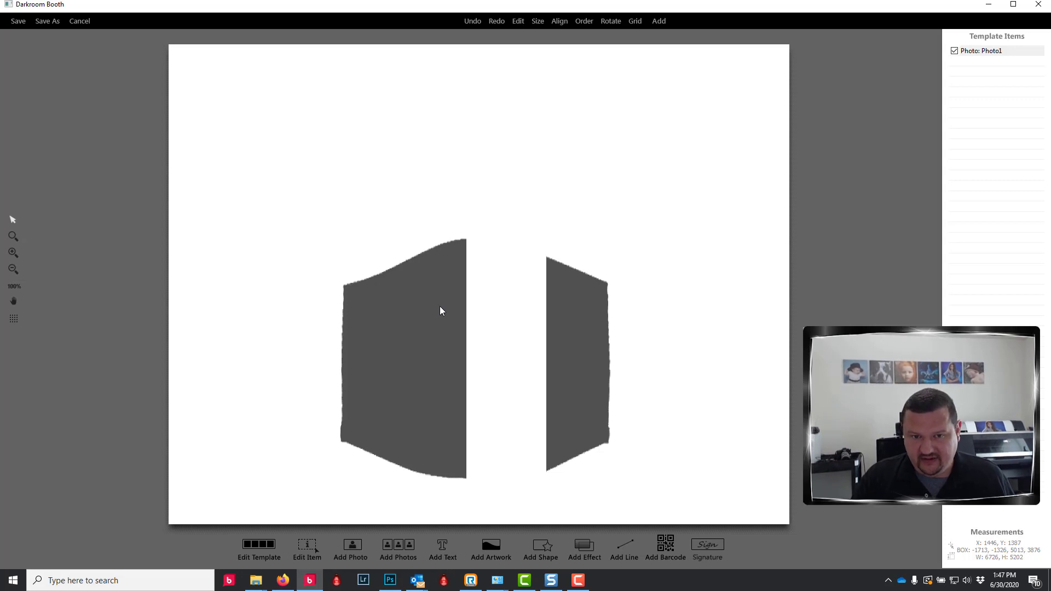
Set Photo1's transparency to None and scroll it smaller.
double_click(994, 50)
left_click(412, 225)
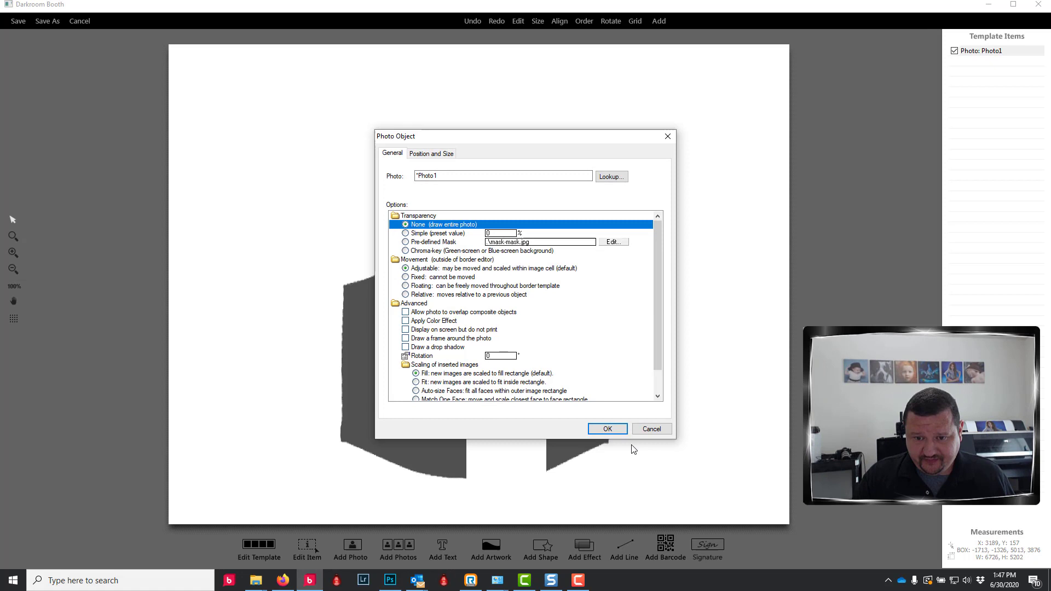
left_click(613, 432)
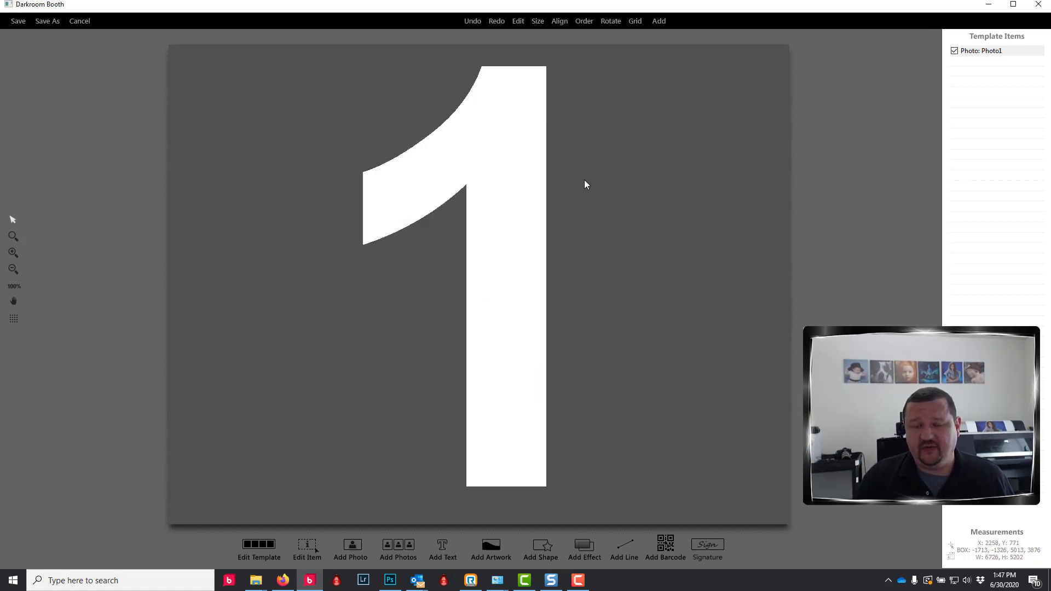
scroll(545, 196, "down", 2)
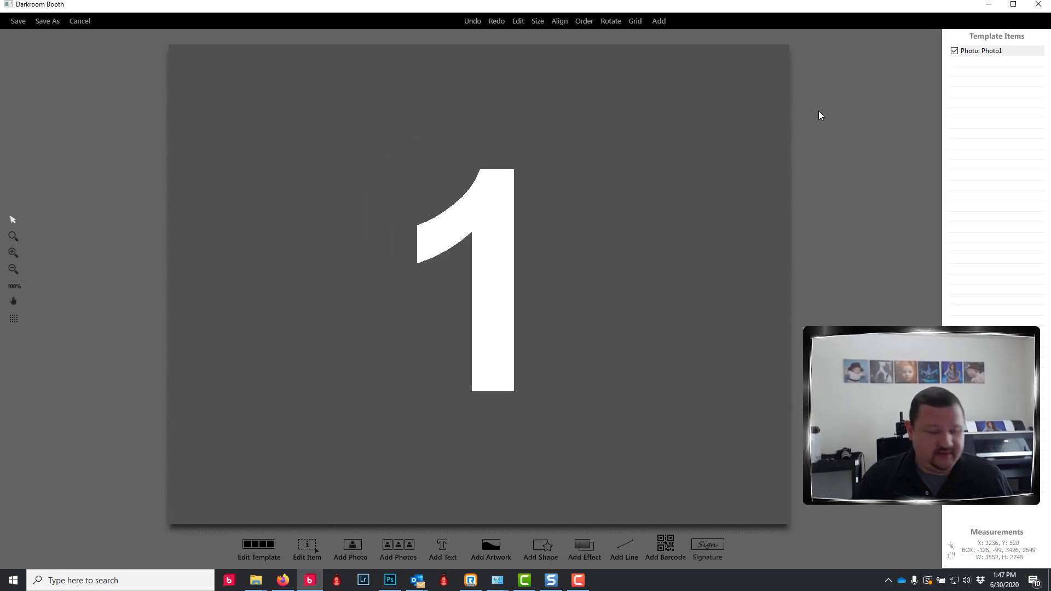
Mask Photo1 with a Pre-defined Mask using Desktop\mask\mask-mask.jpg.
double_click(984, 51)
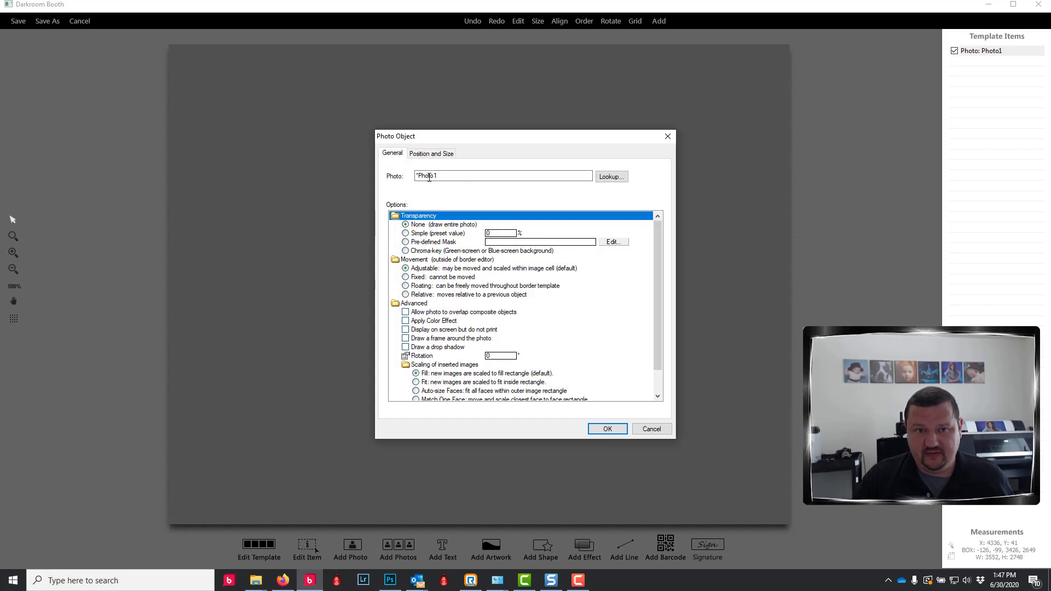
left_click(438, 243)
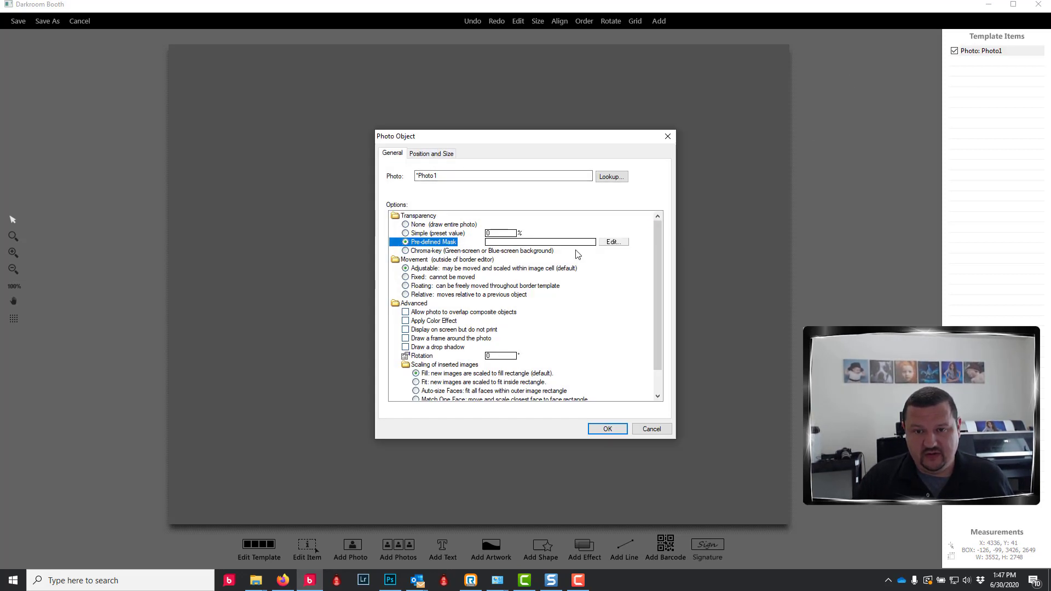
left_click(618, 242)
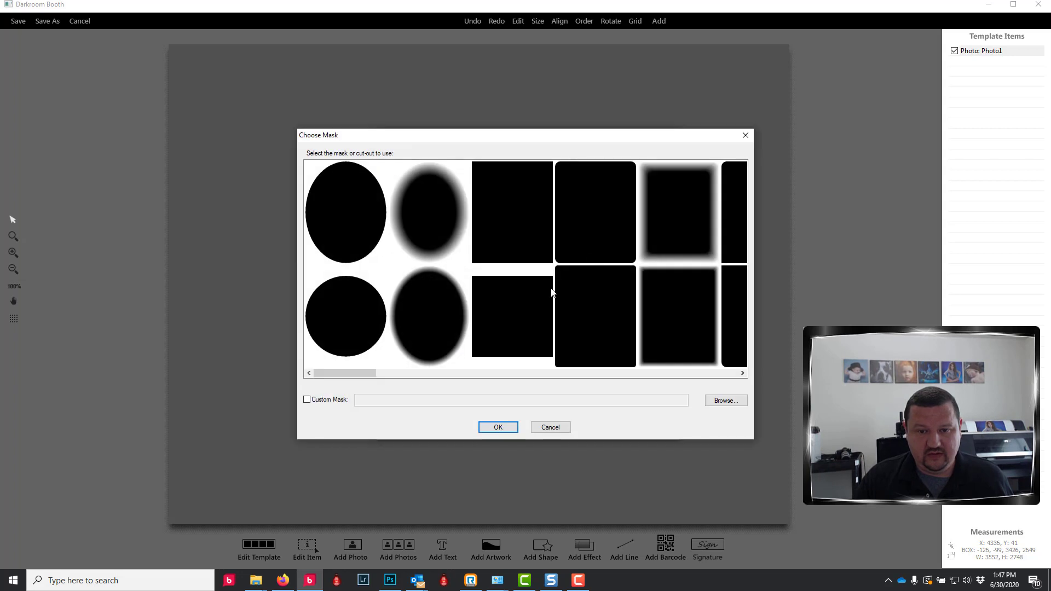
left_click(737, 402)
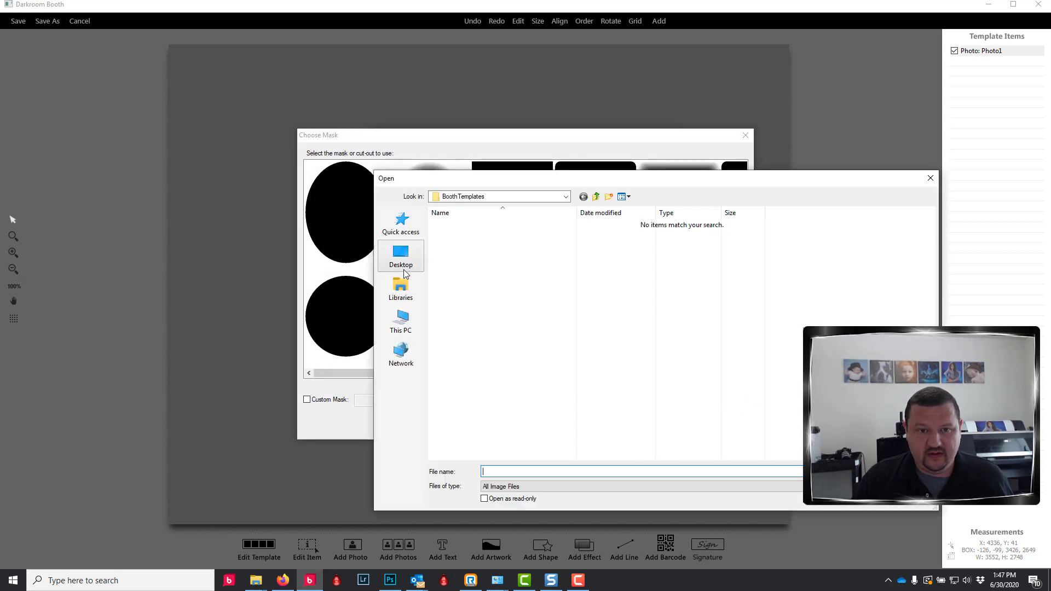
left_click(401, 265)
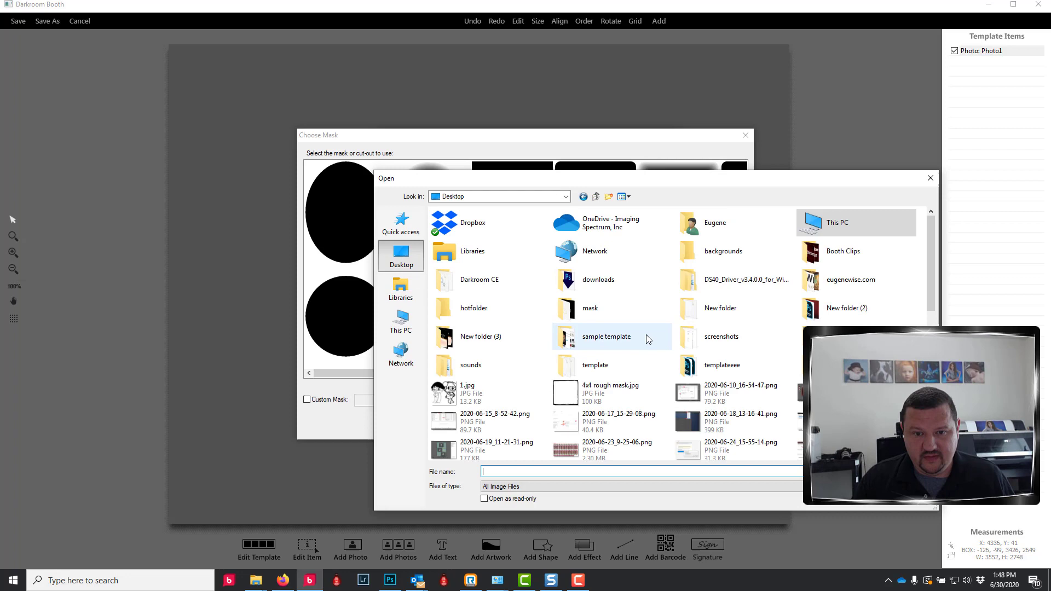
double_click(589, 309)
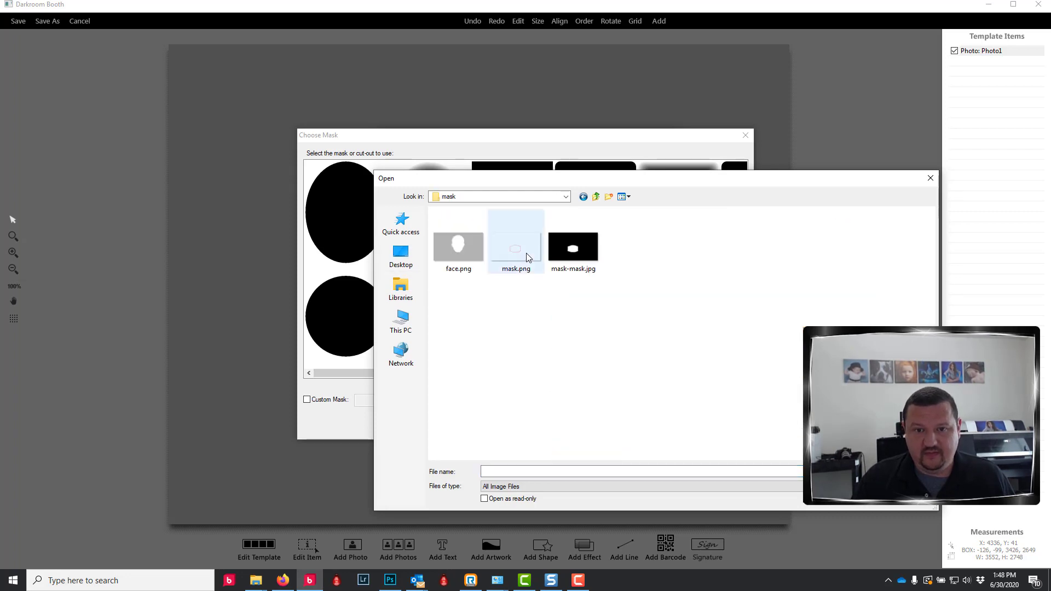
left_click(573, 246)
key("Return")
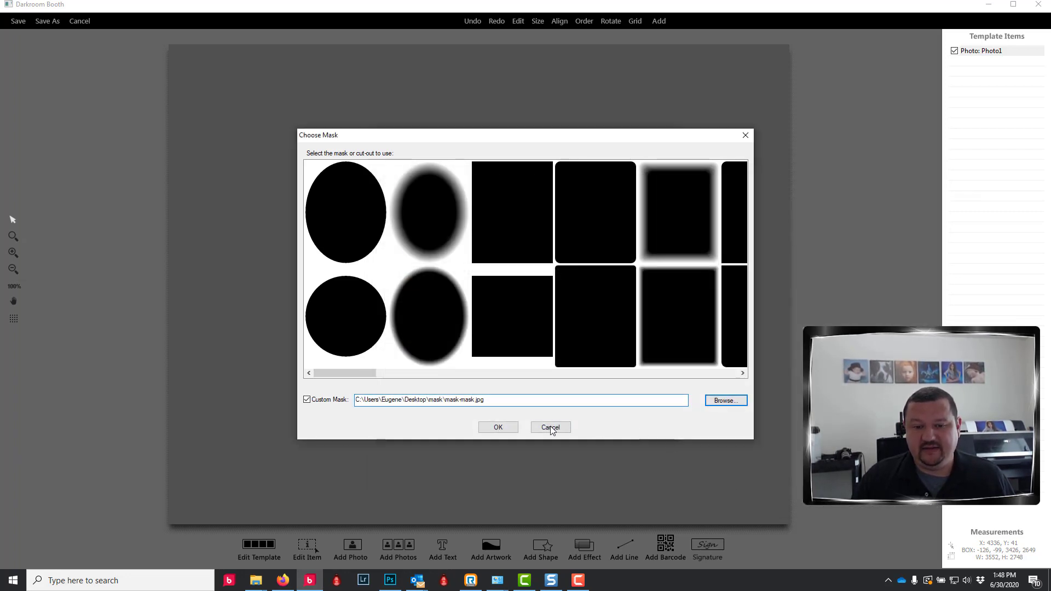
left_click(499, 425)
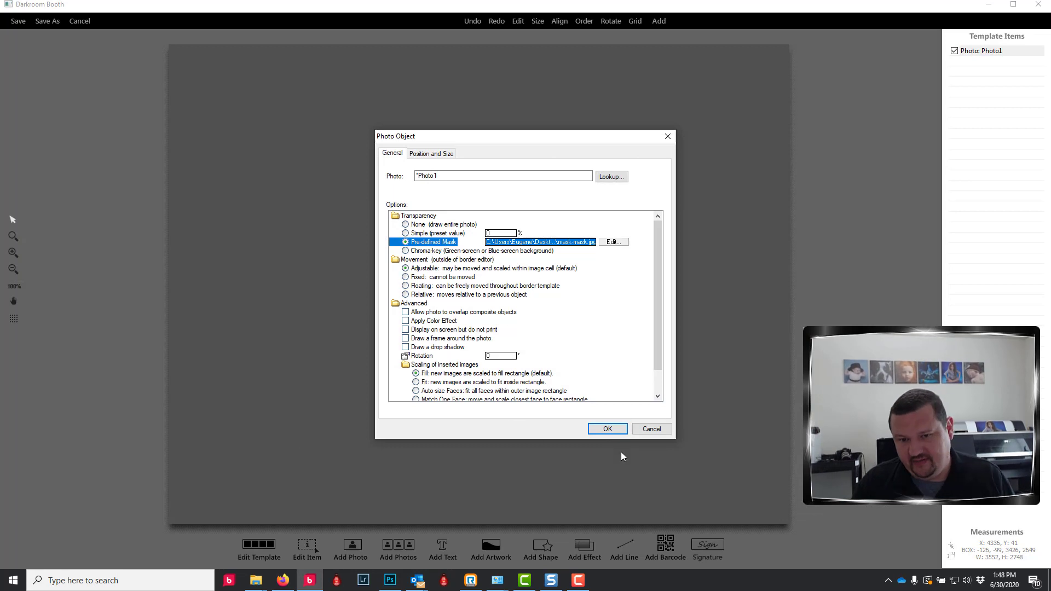
left_click(612, 433)
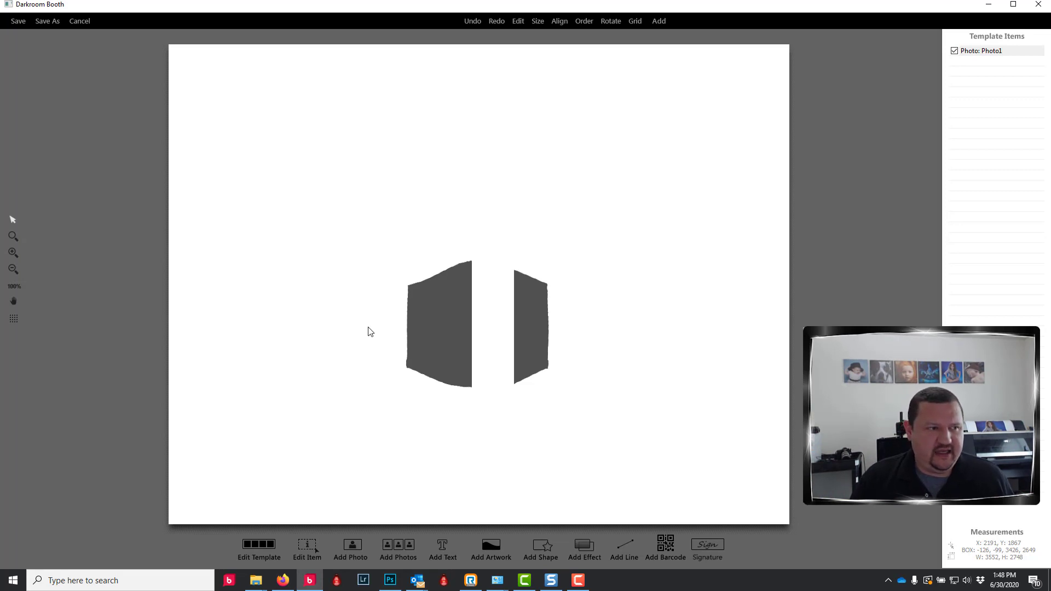
Bring up the open File Explorer windows from the taskbar.
left_click(259, 582)
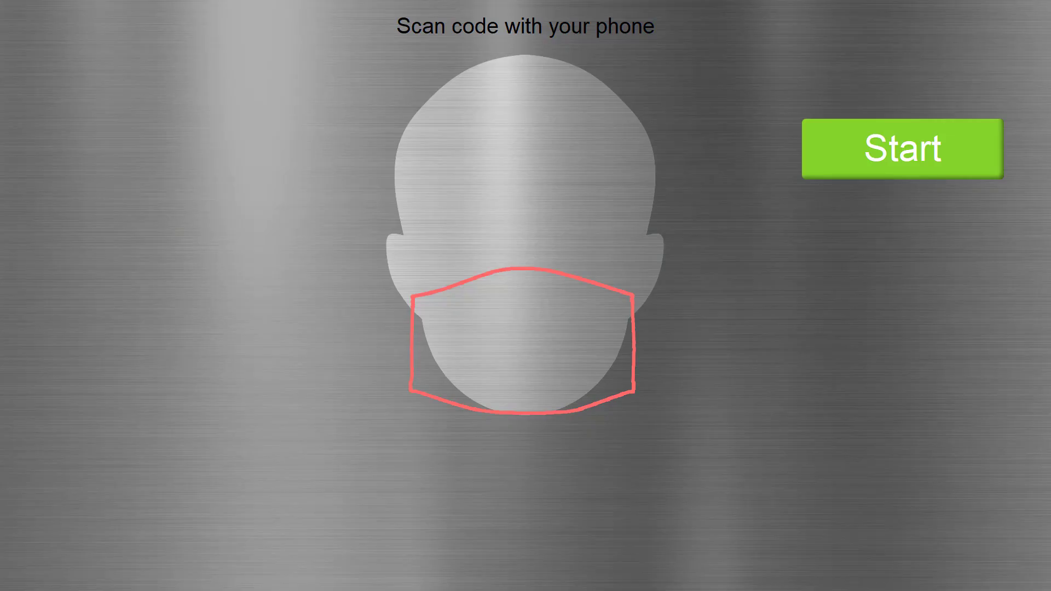
Close the full-screen FaceMask Screen3 preview and return to the event Settings page.
key("Escape")
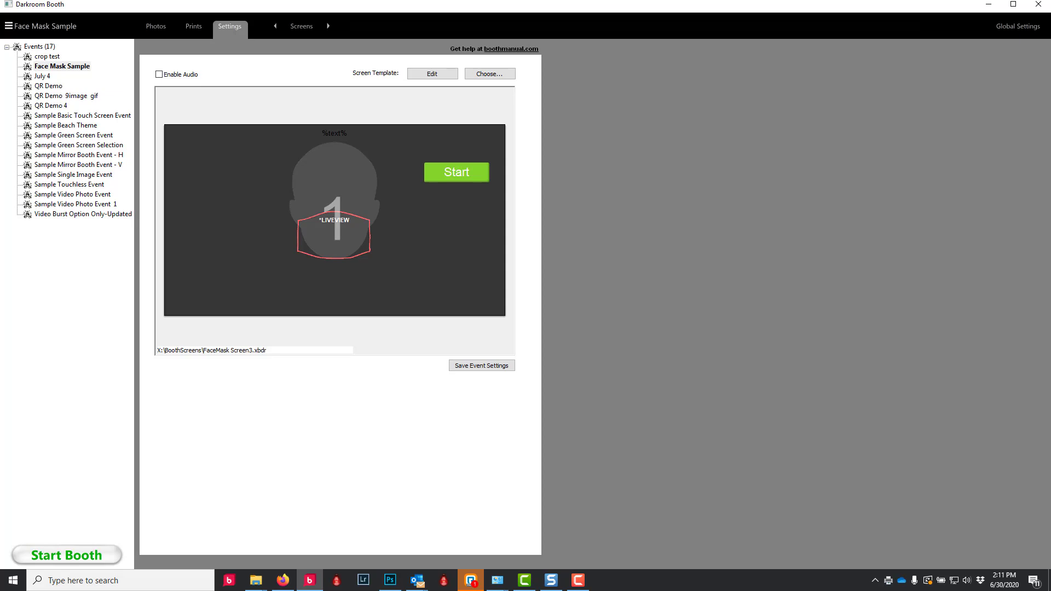
Start the Face Mask Sample booth to open the live camera view.
left_click(63, 554)
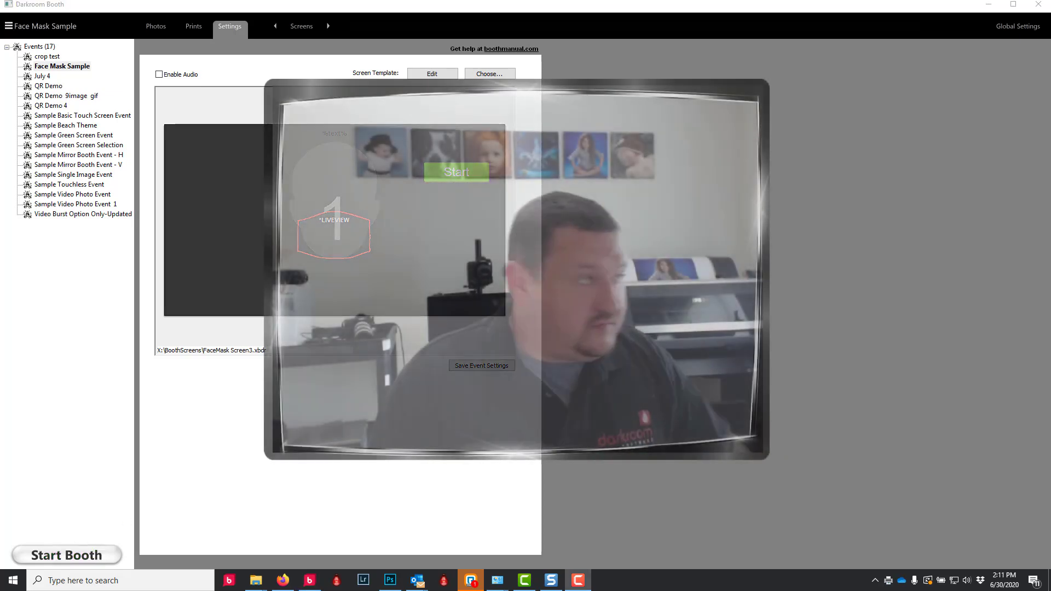